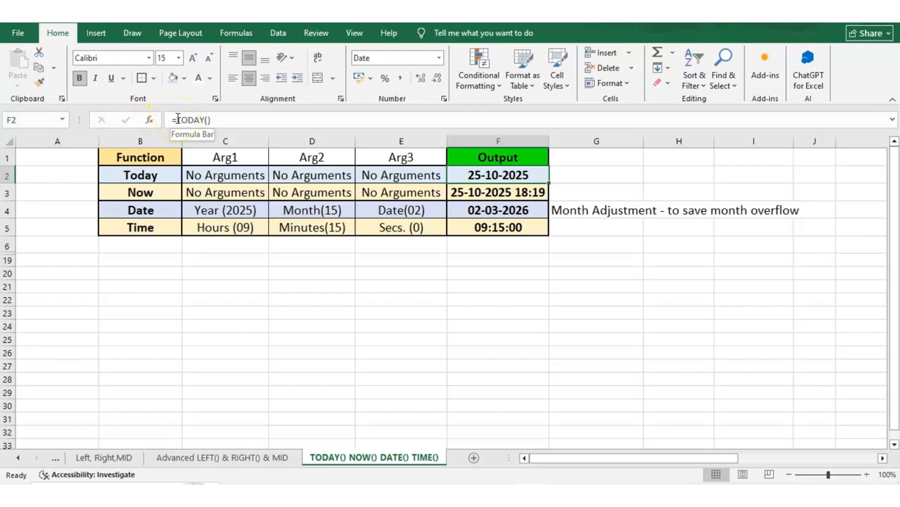
Open the =TODAY() formula in F2 for editing.
left_click(178, 119)
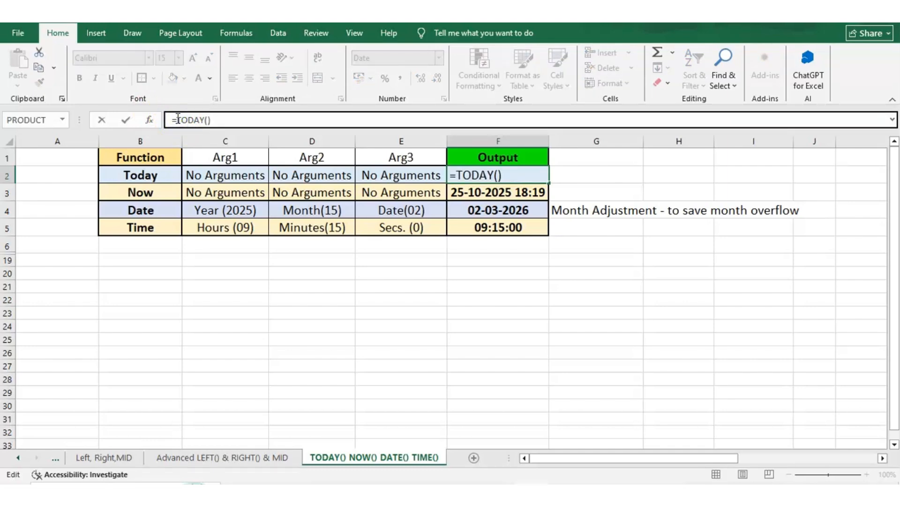
Inspect the =TODAY() formula in F2 unchanged, then step through the Today and Now rows.
key("Right")
key("Right")
key("Right")
key("Right")
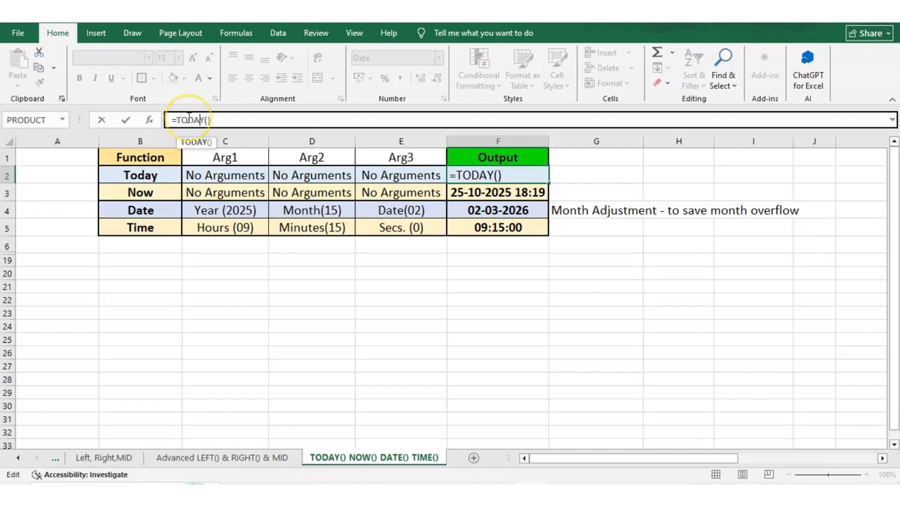
double_click(189, 118)
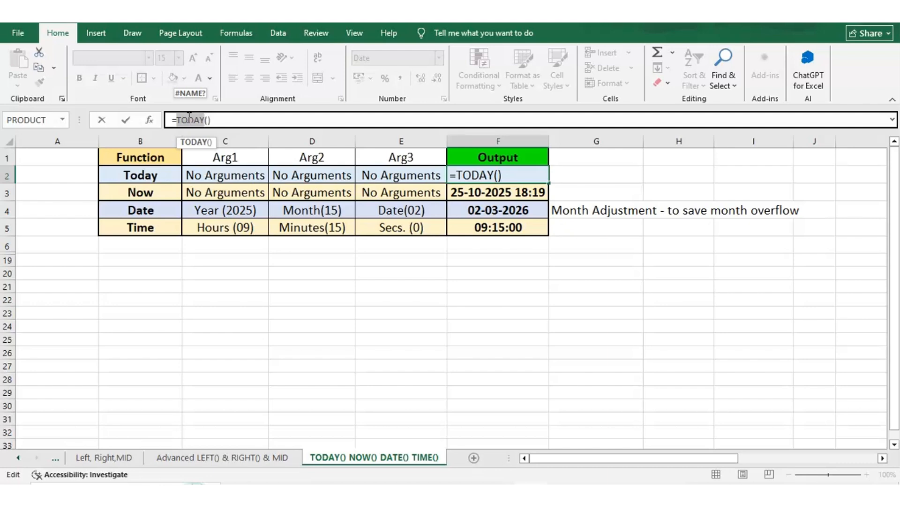
key("Escape")
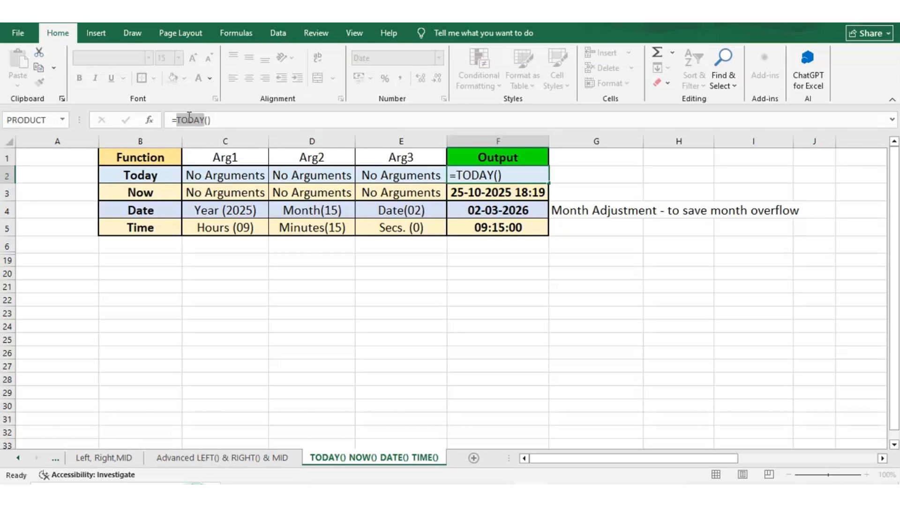
key("Left")
key("Left")
key("Left")
key("Left")
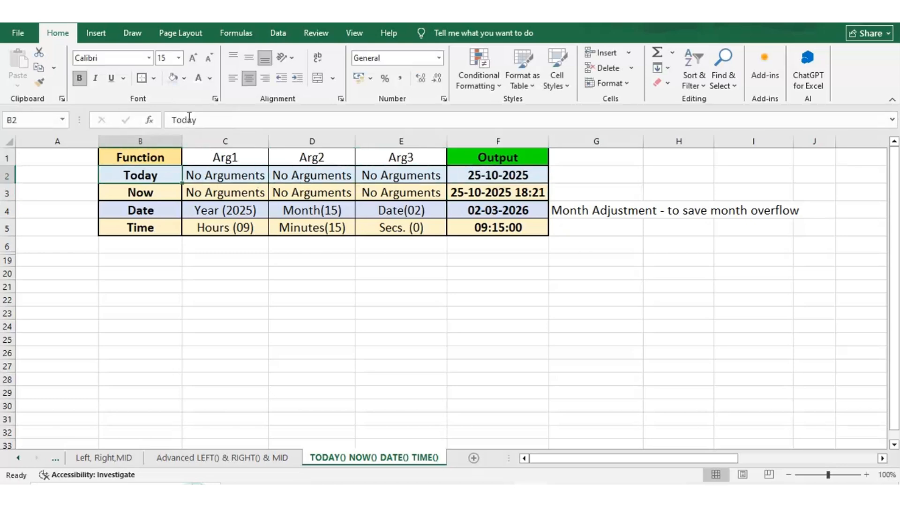
key("Down")
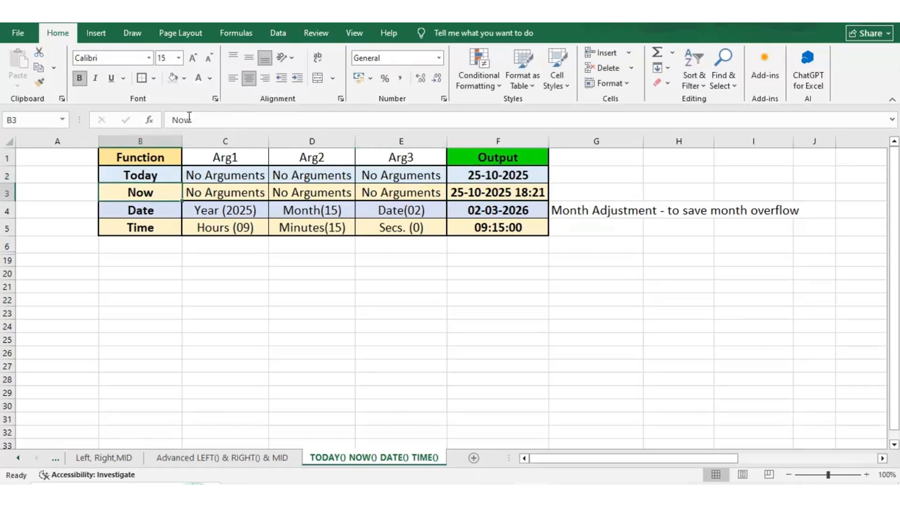
key("Right")
key("Right")
key("Right")
key("Right")
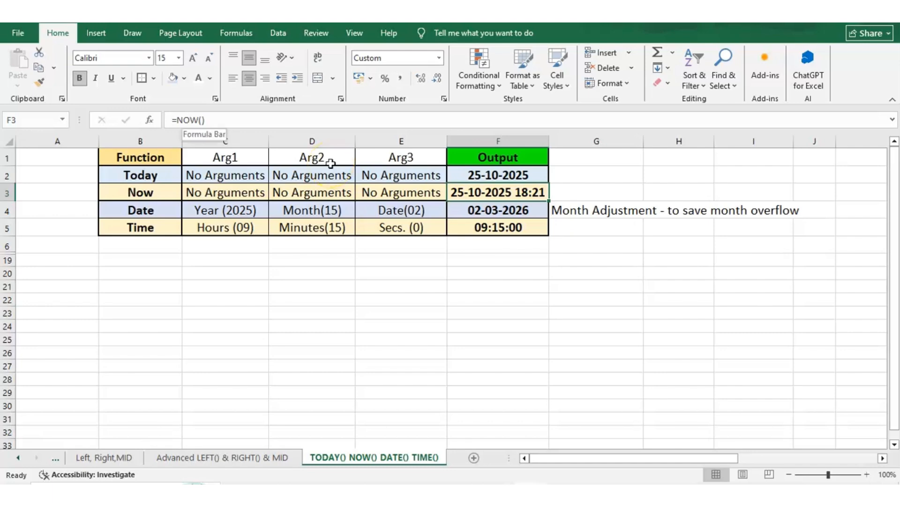
key("Left")
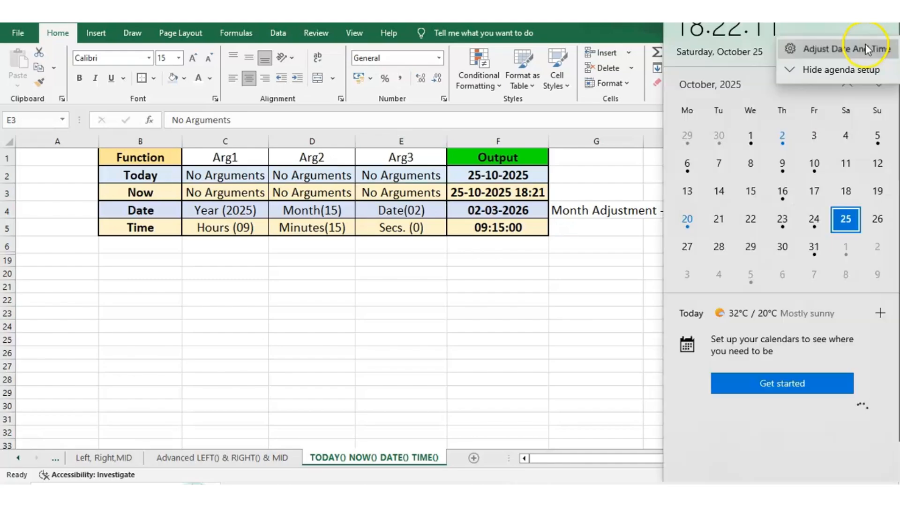
Manually set the Windows date to 28 October 2025 in Date & Time settings.
left_click(845, 44)
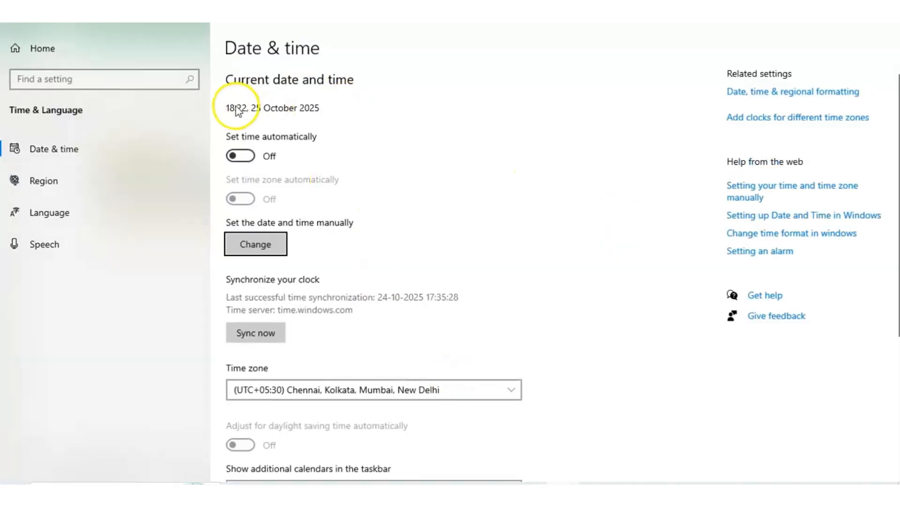
left_click(263, 245)
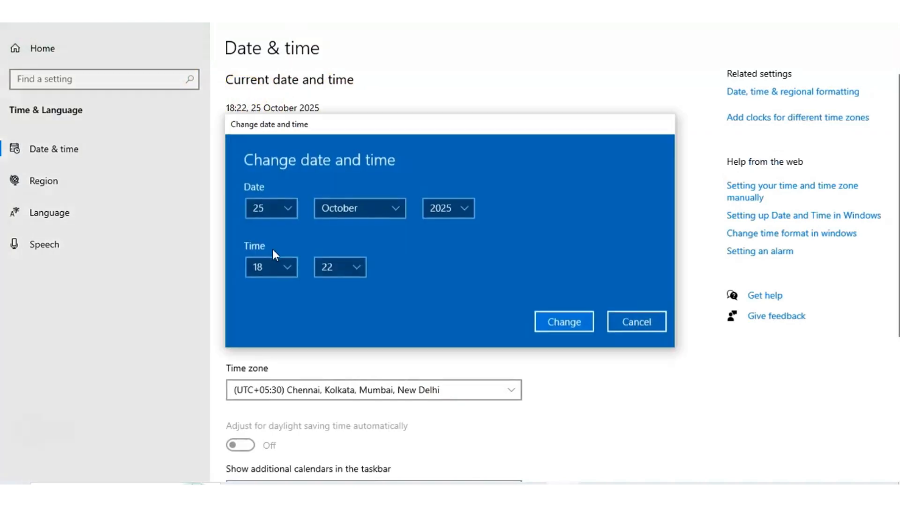
left_click(290, 202)
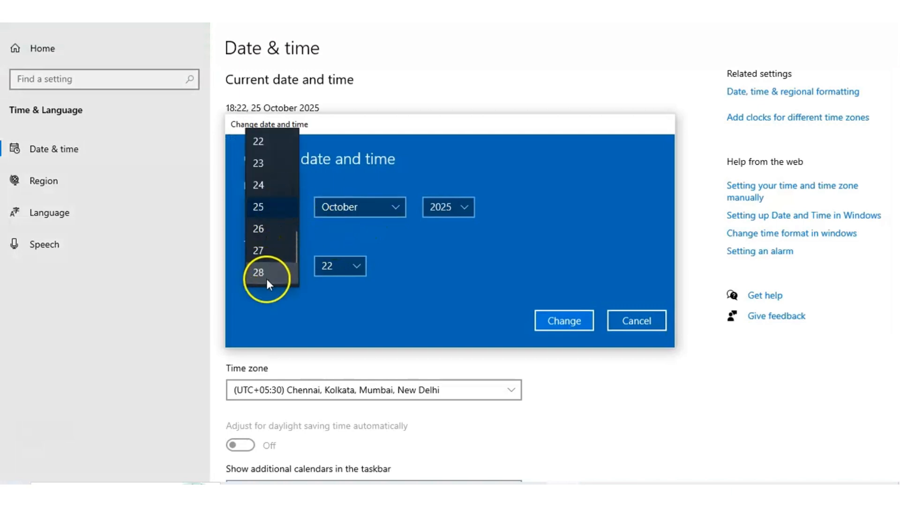
left_click(269, 281)
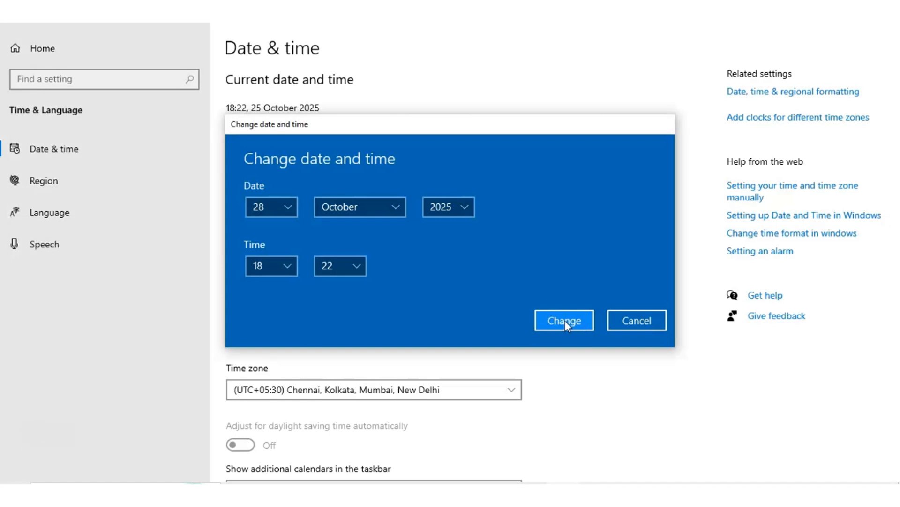
left_click(578, 316)
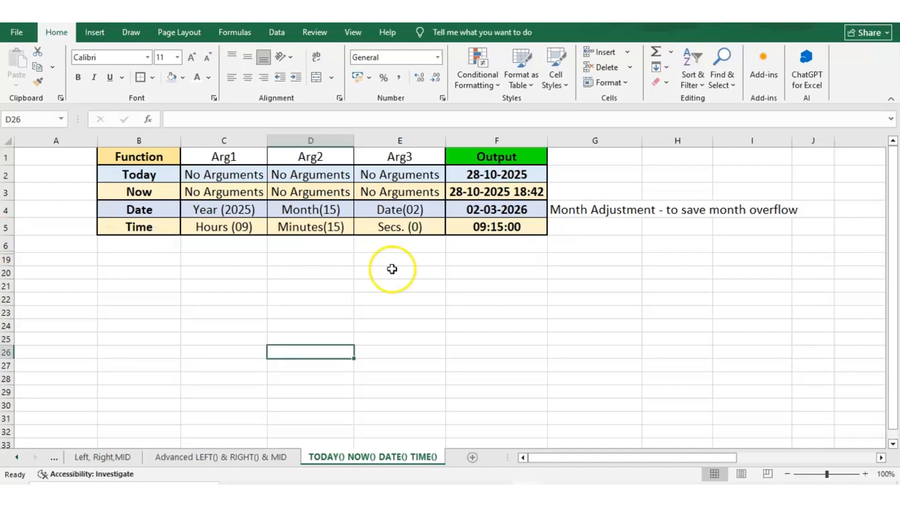
left_click(311, 209)
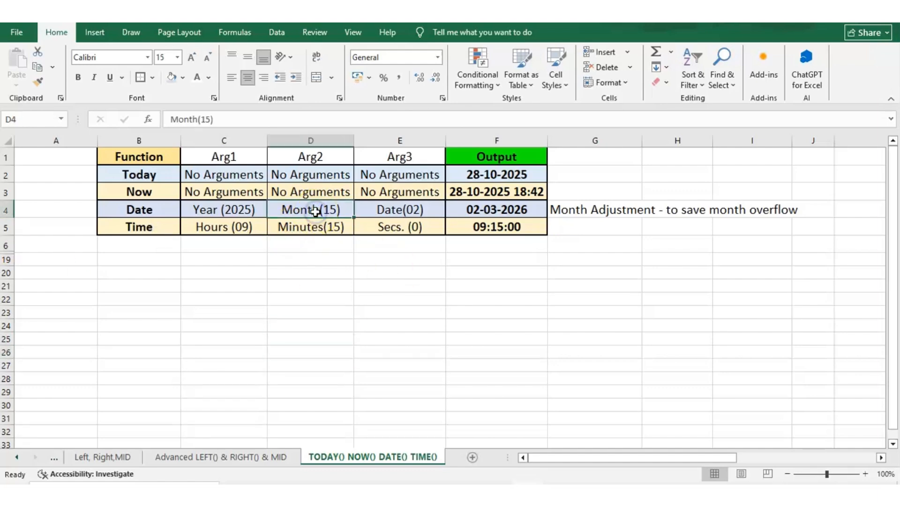
key("Left")
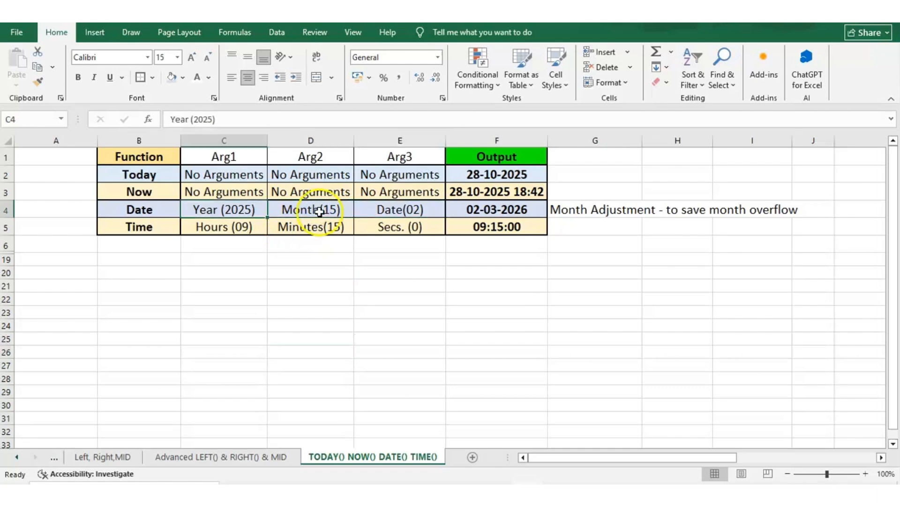
key("Right")
key("Right")
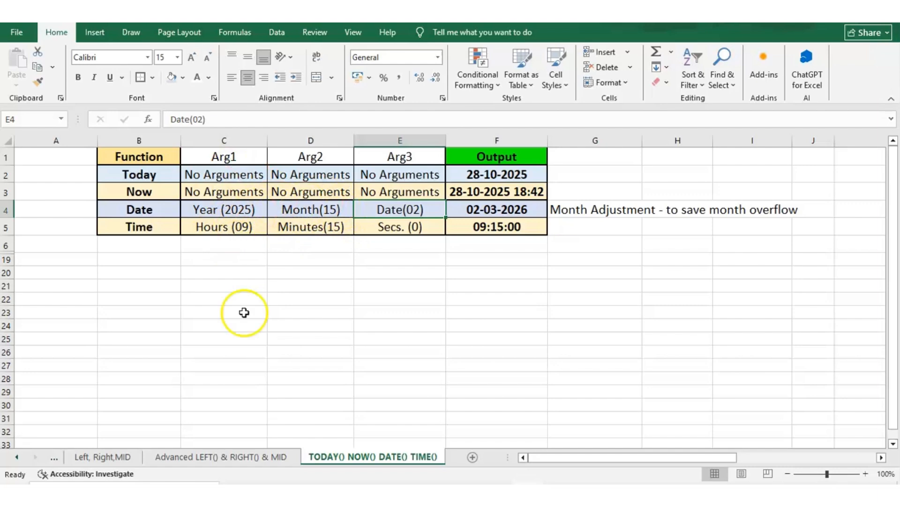
left_click(468, 210)
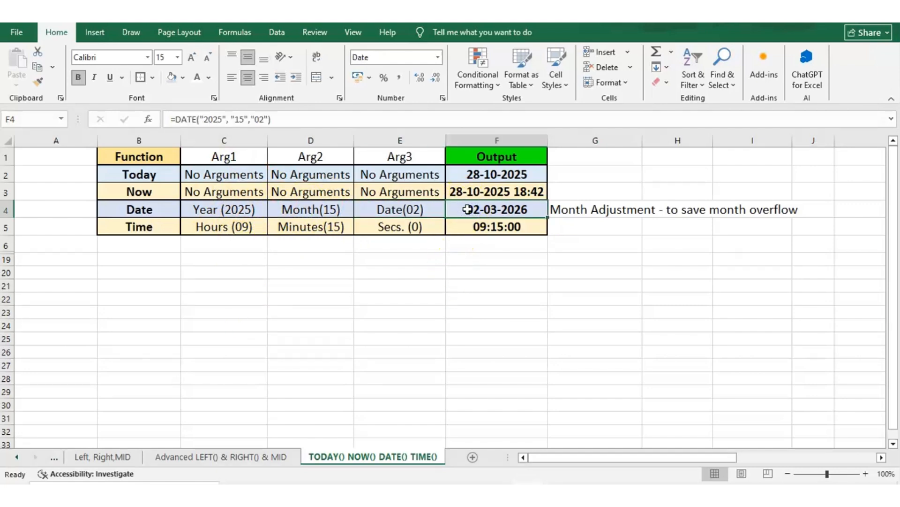
Inspect the DATE formula in F4, highlighting its month argument 15, and keep it unchanged.
left_click(174, 120)
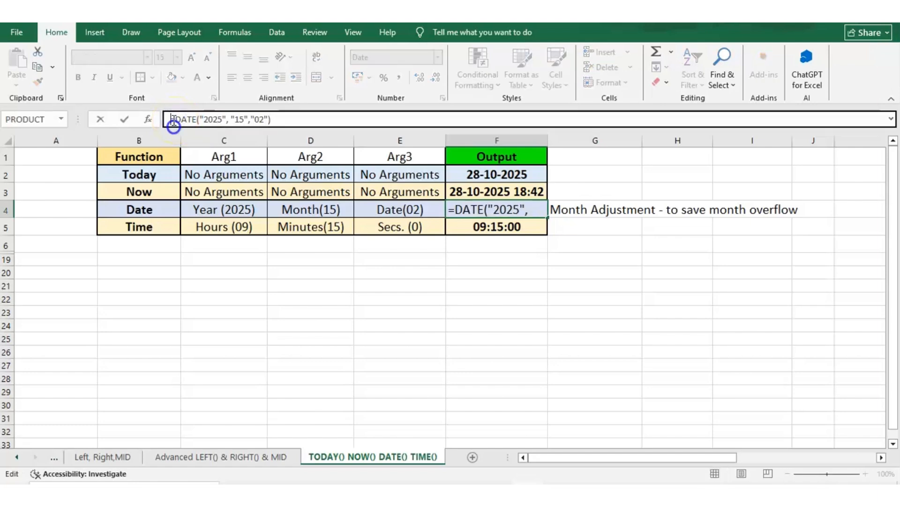
triple_click(180, 119)
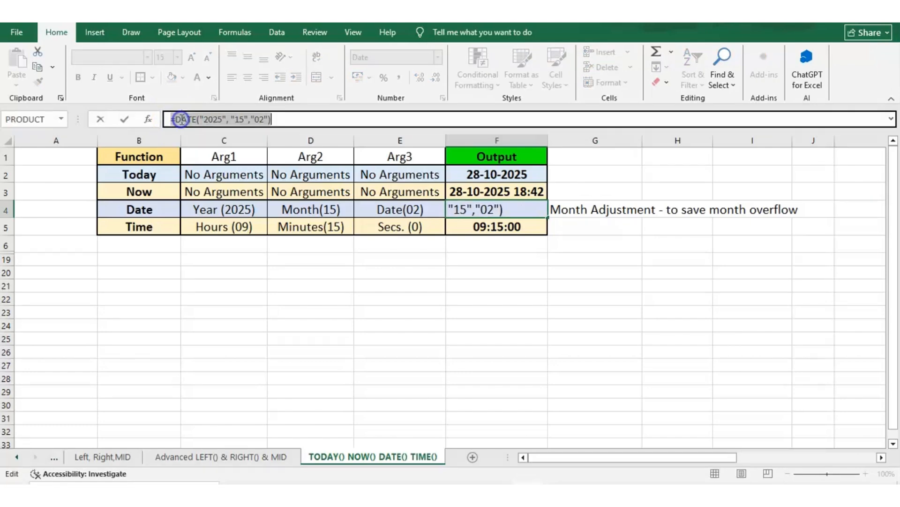
double_click(182, 119)
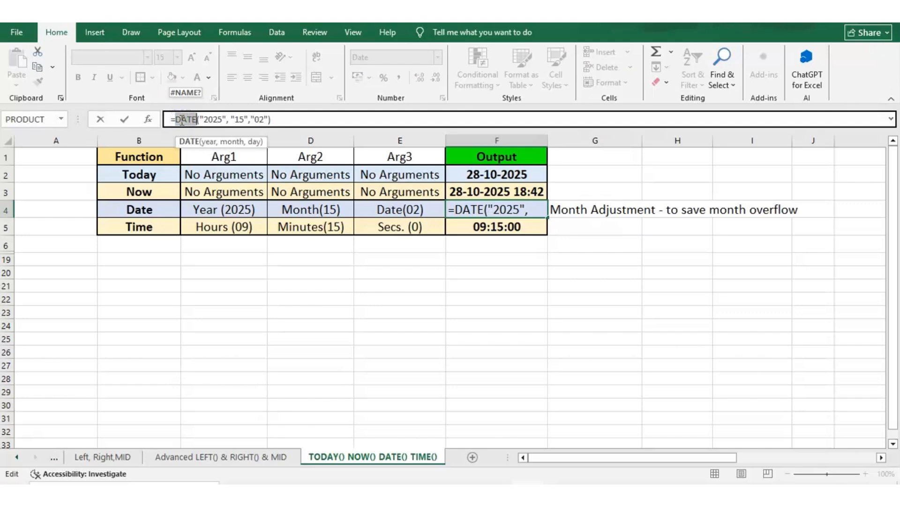
left_click(265, 113)
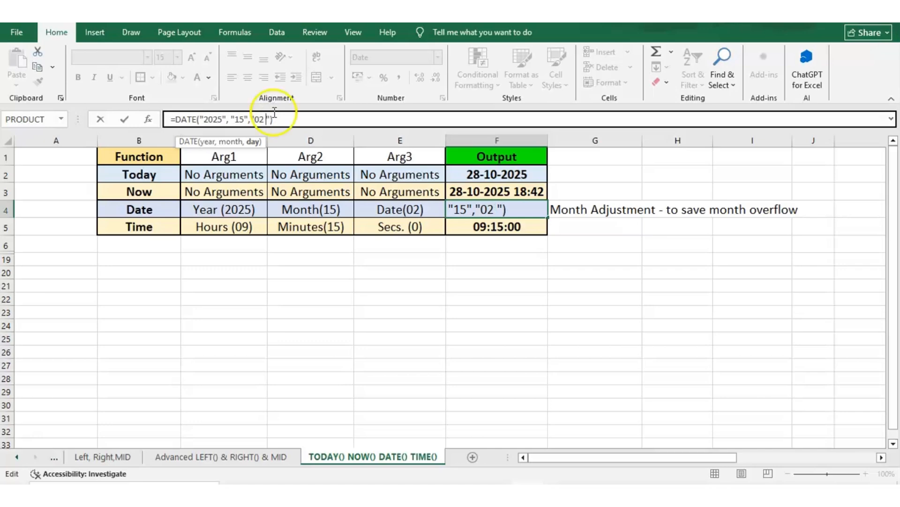
left_click(232, 120)
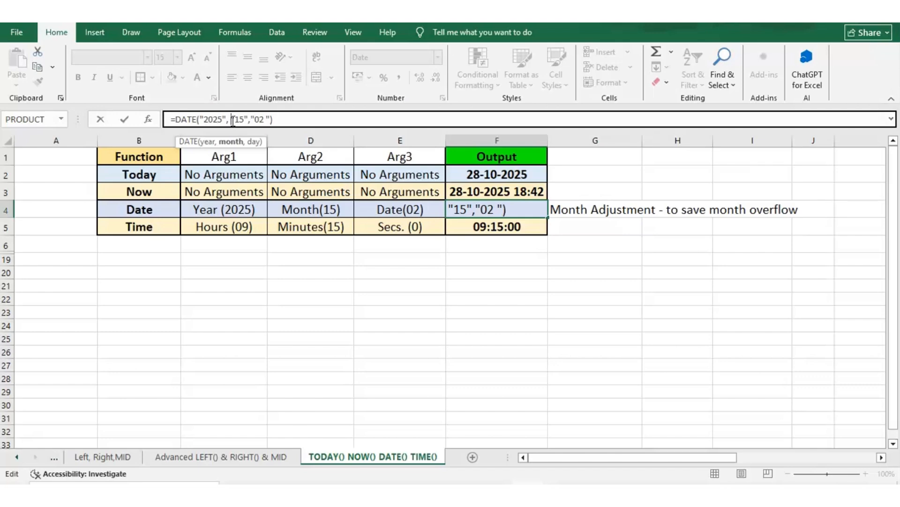
double_click(241, 121)
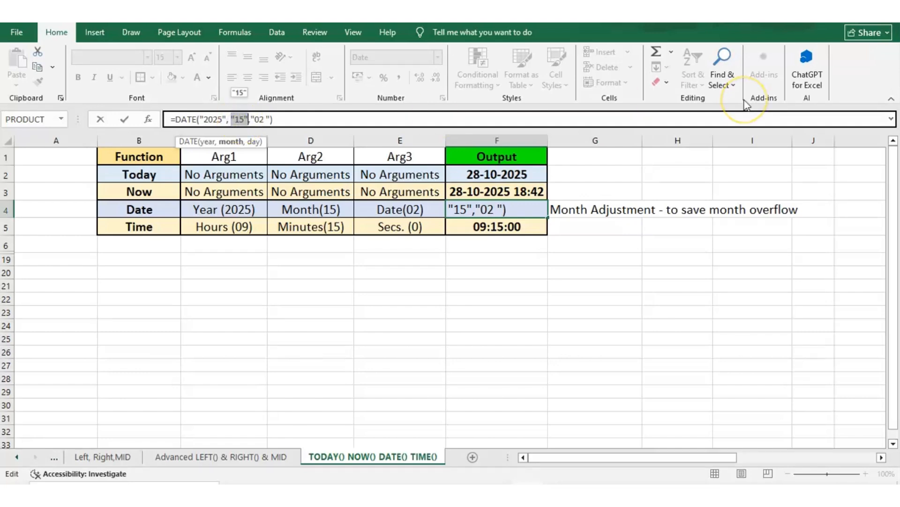
left_click(757, 99)
key("ctrl+Return")
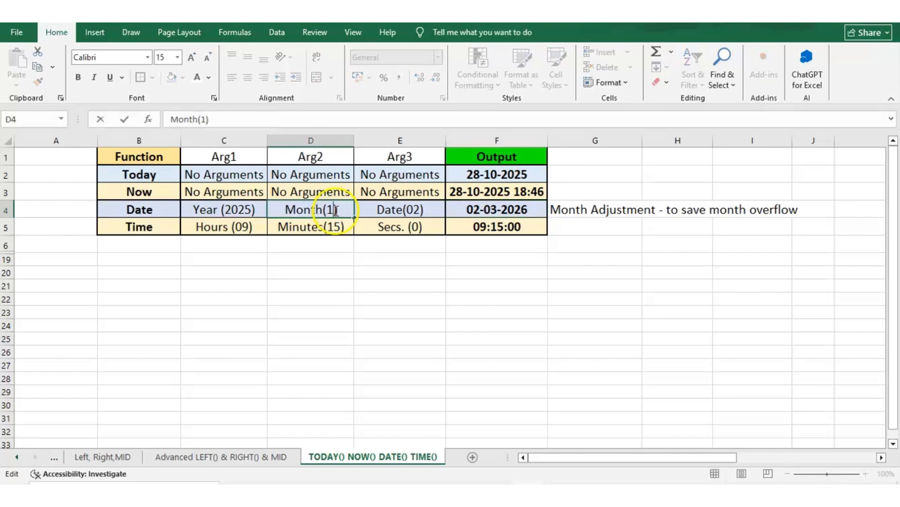
Change the DATE formula's month argument in F4 to 2, giving 02-02-2025.
type("2")
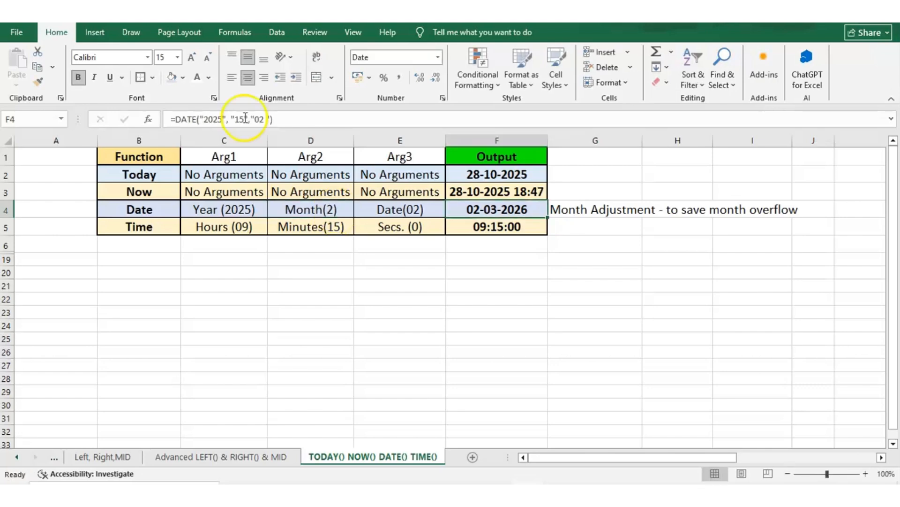
left_click(245, 119)
key("Return")
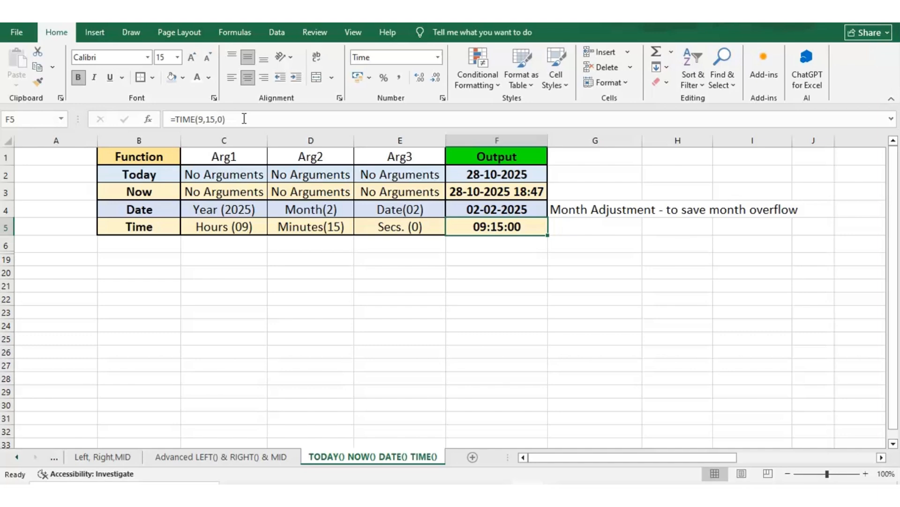
Review the Date(02) argument in E4 and the Time row's Hours (09) argument.
left_click(244, 119)
left_click(381, 207)
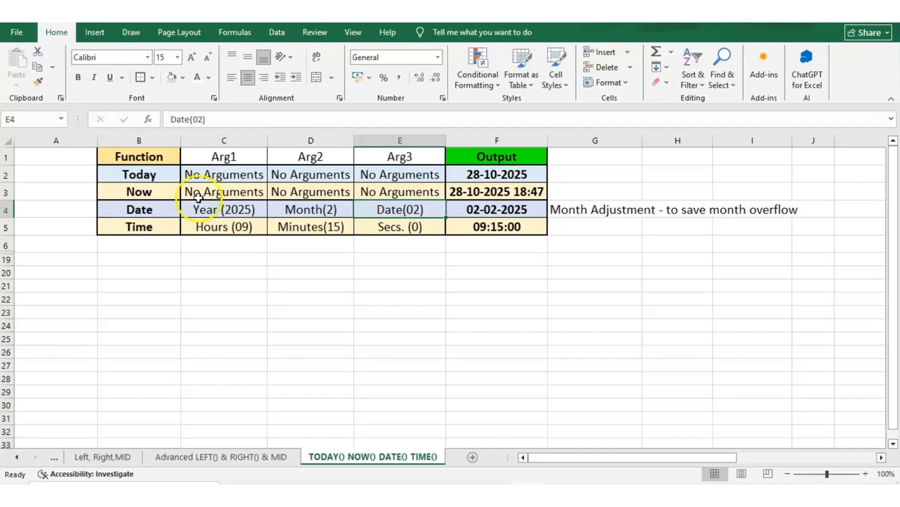
left_click(135, 230)
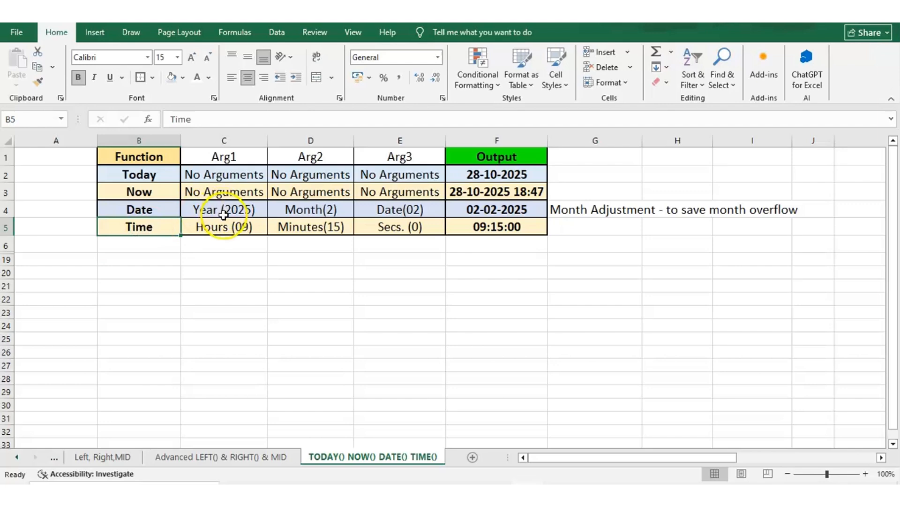
left_click(220, 229)
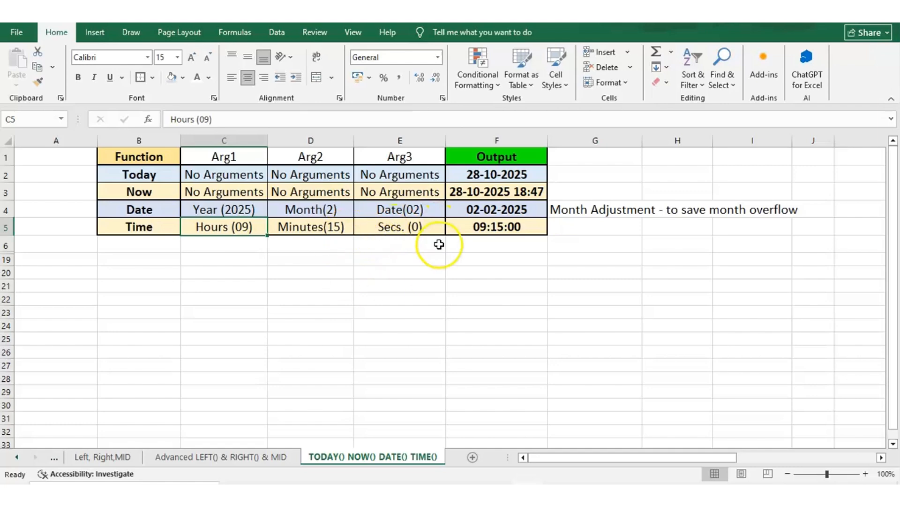
Inspect the TIME formula in F5, keeping it unchanged, before moving to the sales targets tables.
left_click(479, 227)
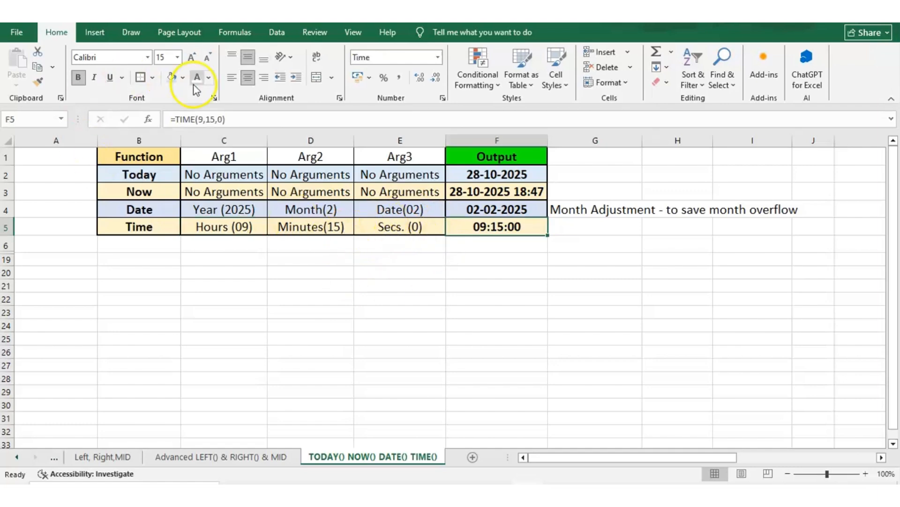
left_click(174, 121)
double_click(174, 120)
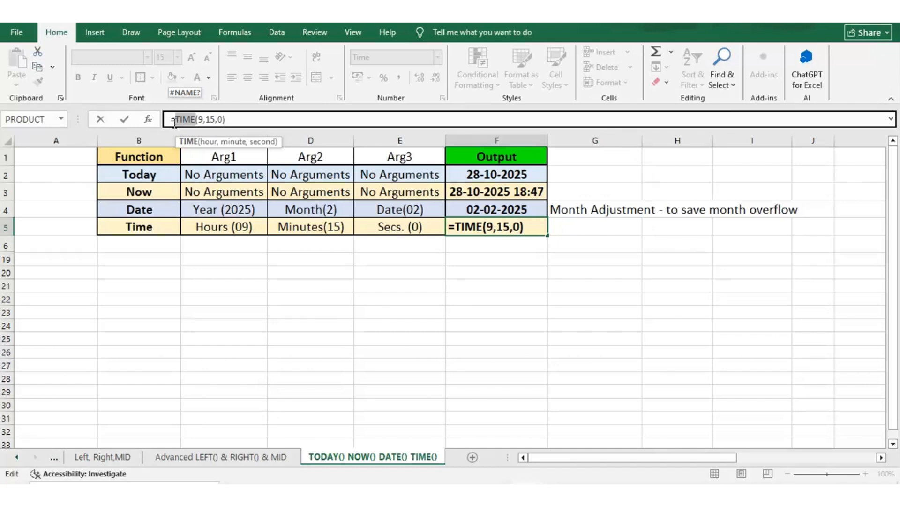
key("ctrl+Return")
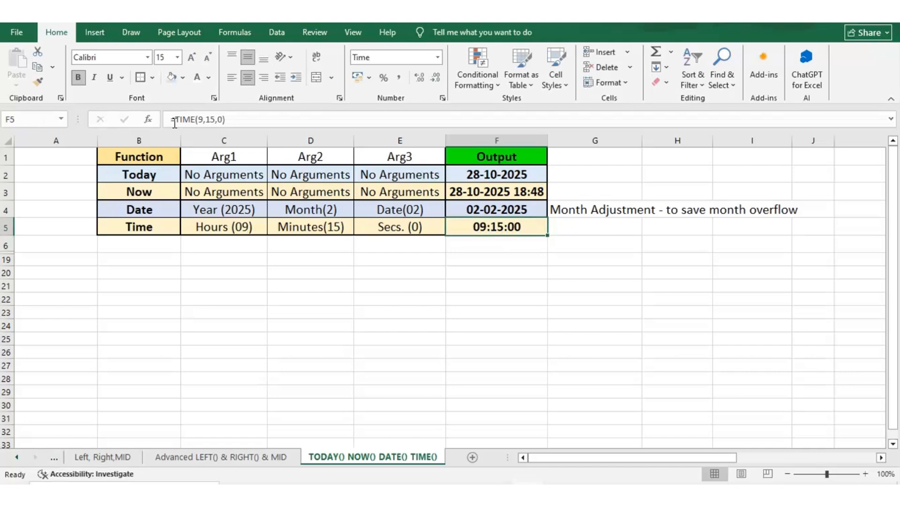
left_click(169, 123)
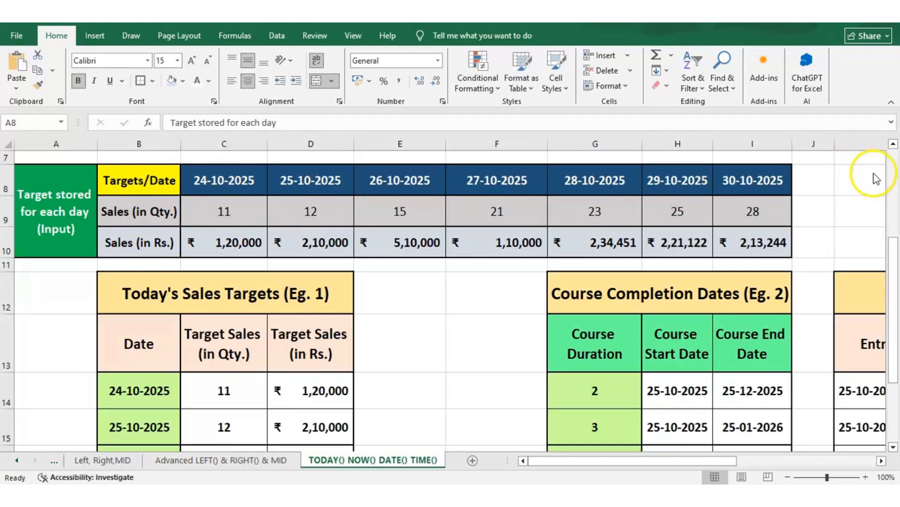
left_click(132, 152)
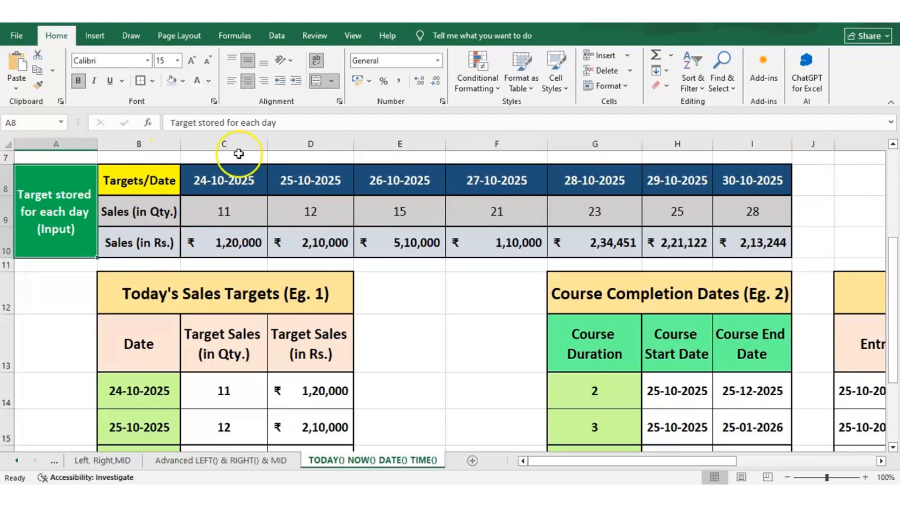
left_click(228, 180)
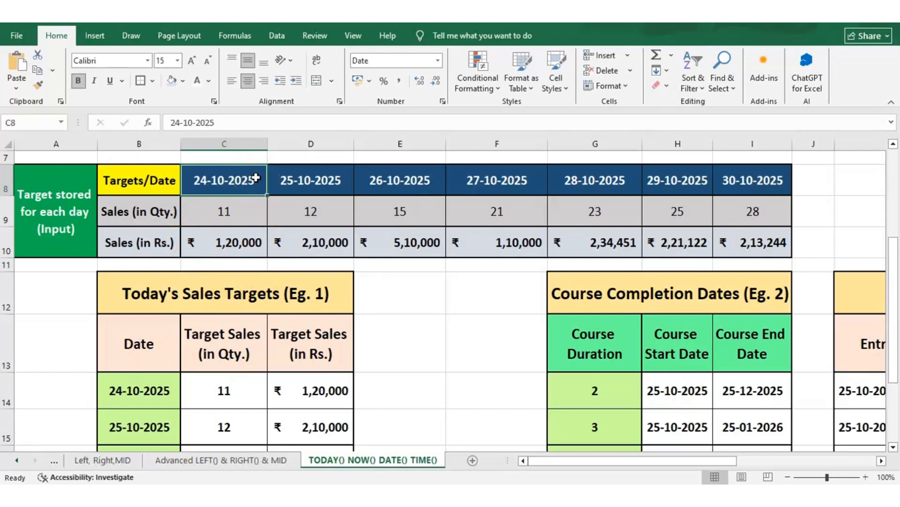
left_click(416, 187)
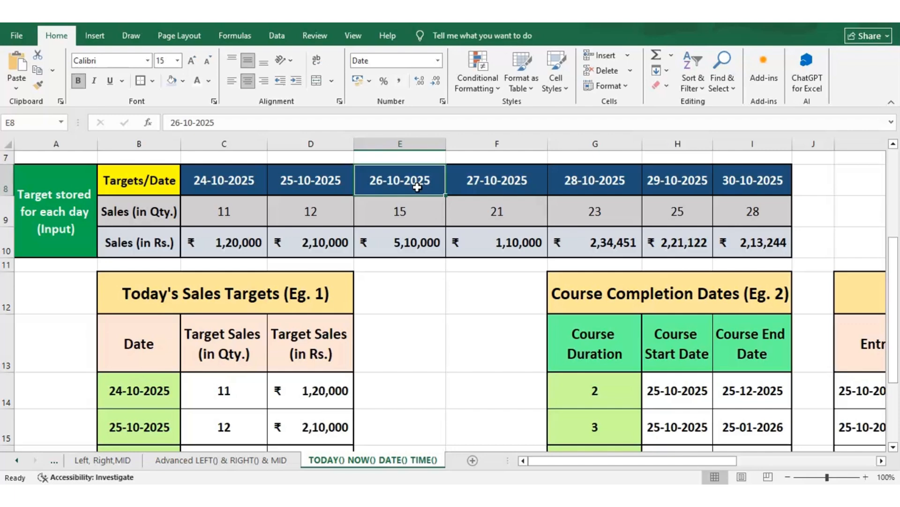
key("Down")
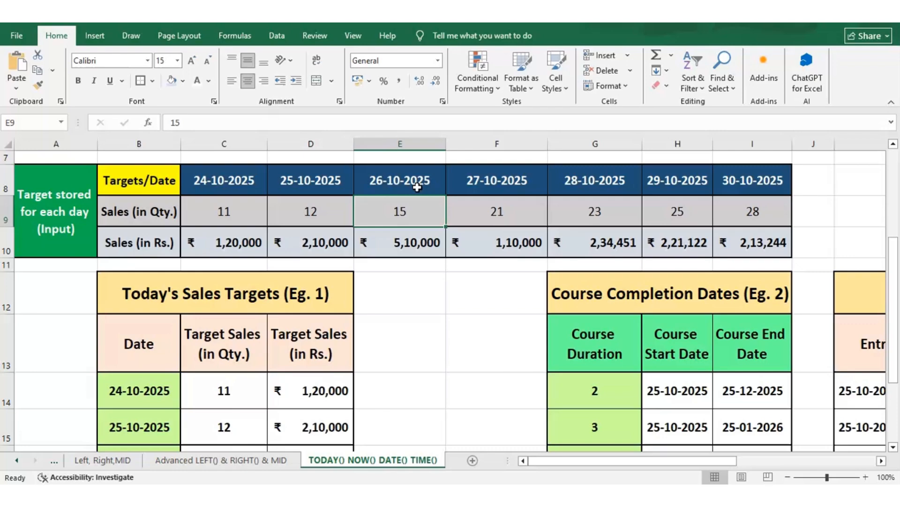
key("Down")
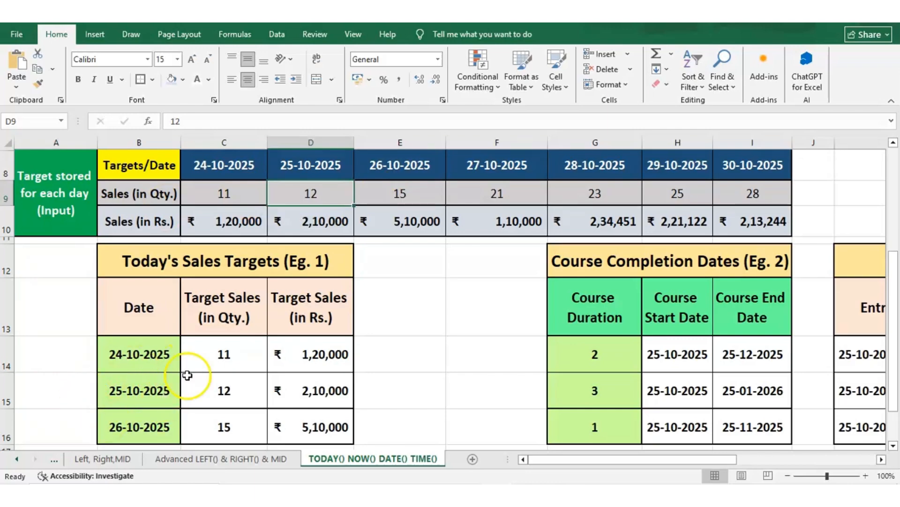
left_click(142, 389)
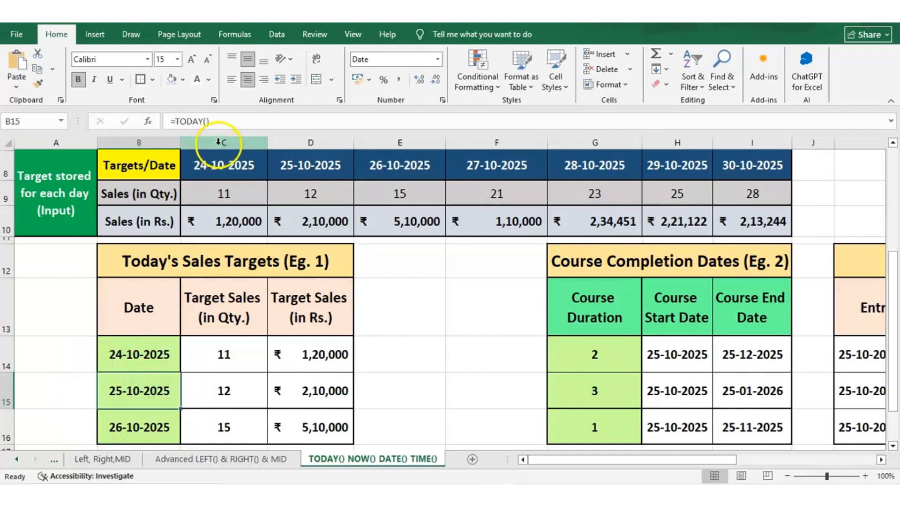
left_click_drag(219, 124, 165, 123)
key("Escape")
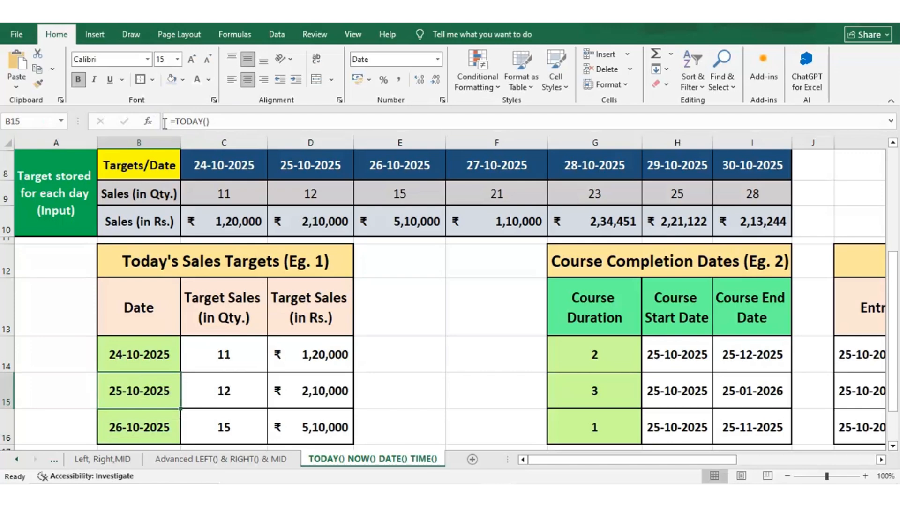
key("Up")
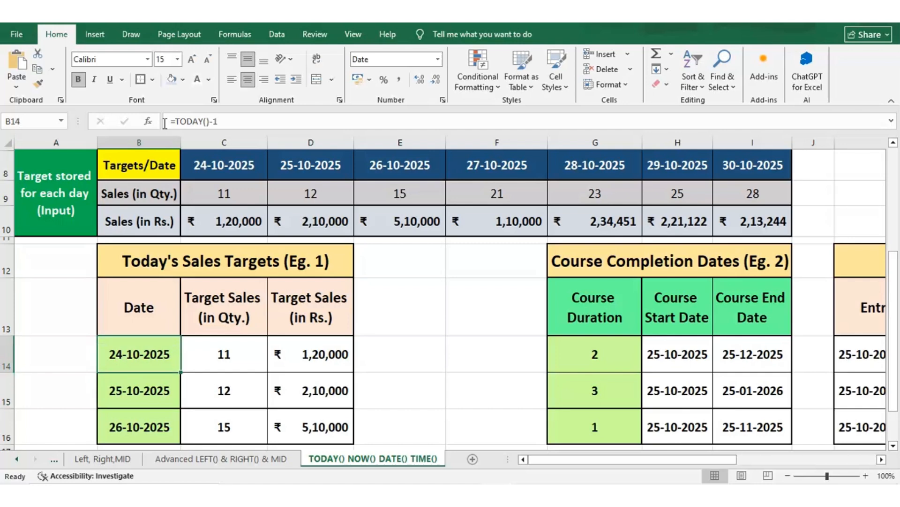
left_click(221, 118)
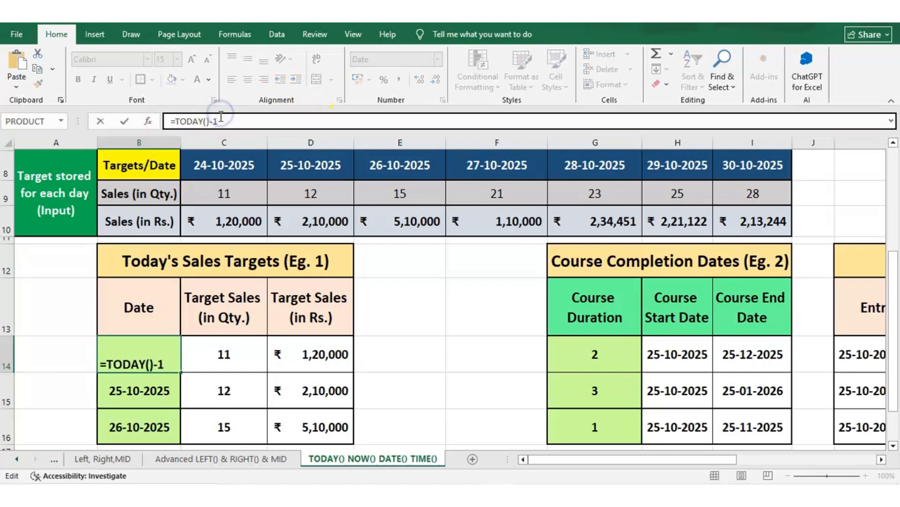
key("Return")
key("Down")
key("Down")
key("Up")
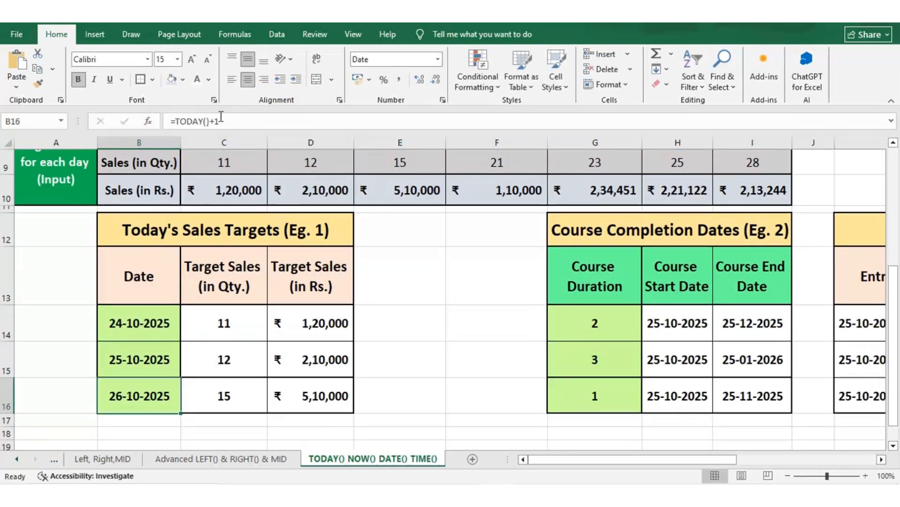
key("Up")
key("Up")
key("Up")
key("Up")
key("Up")
key("Up")
key("Up")
key("Up")
key("Down")
key("Down")
key("Down")
key("Down")
key("Down")
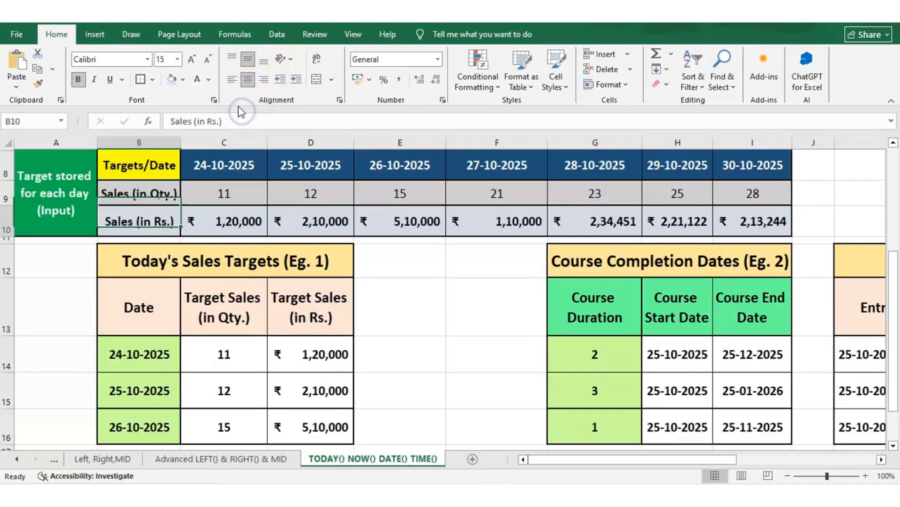
key("Down")
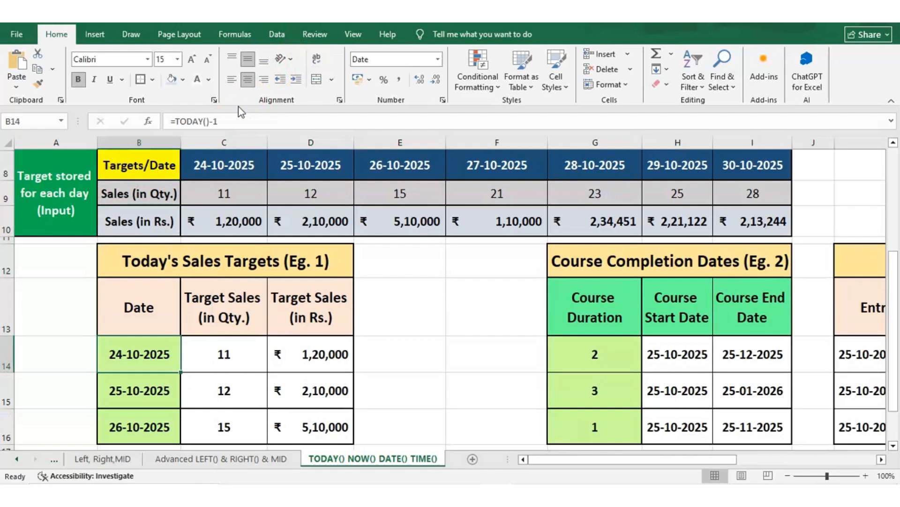
key("Down")
key("Down")
key("Up")
key("Up")
key("Up")
key("Right")
key("Down")
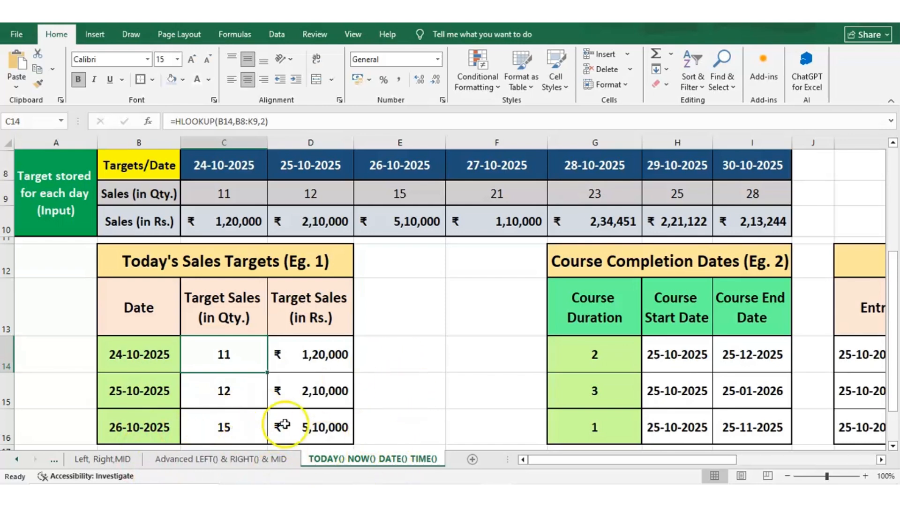
Enter 21 as the 26-10-2025 sales quantity and check the HLOOKUP formula for today's target.
left_click(416, 189)
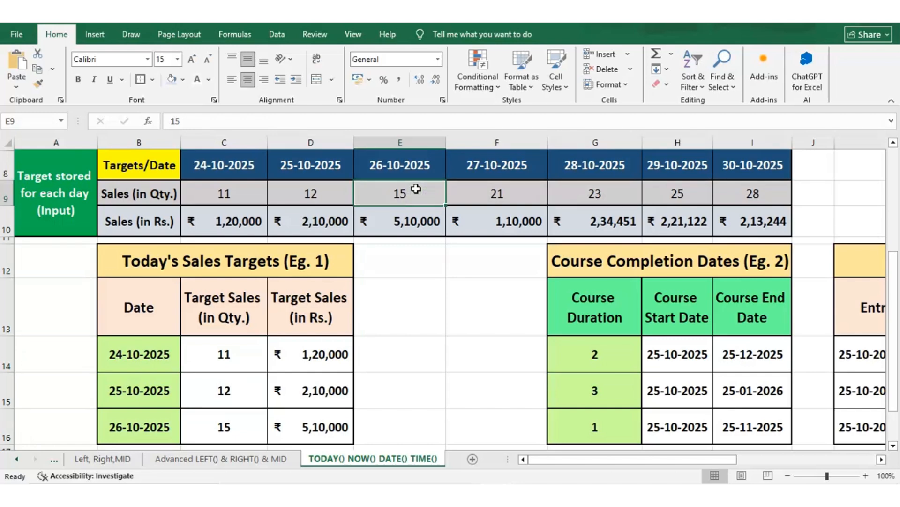
type("21")
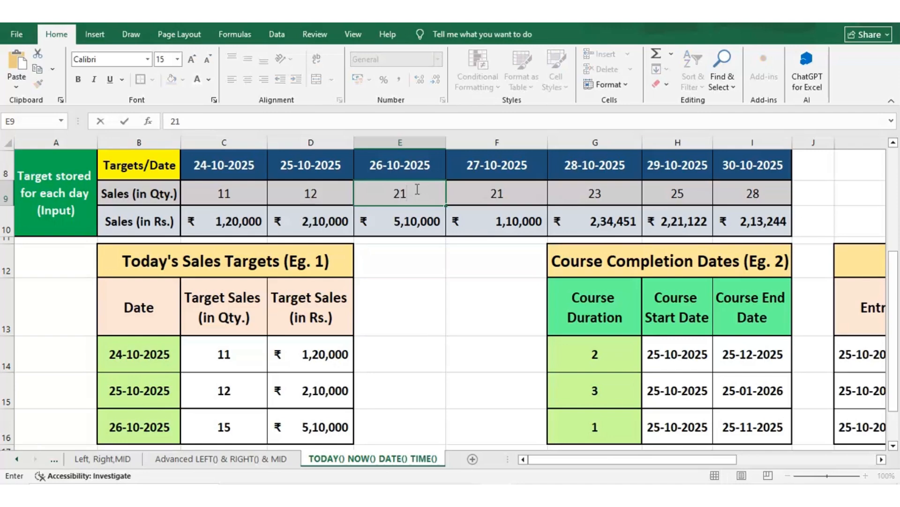
key("Return")
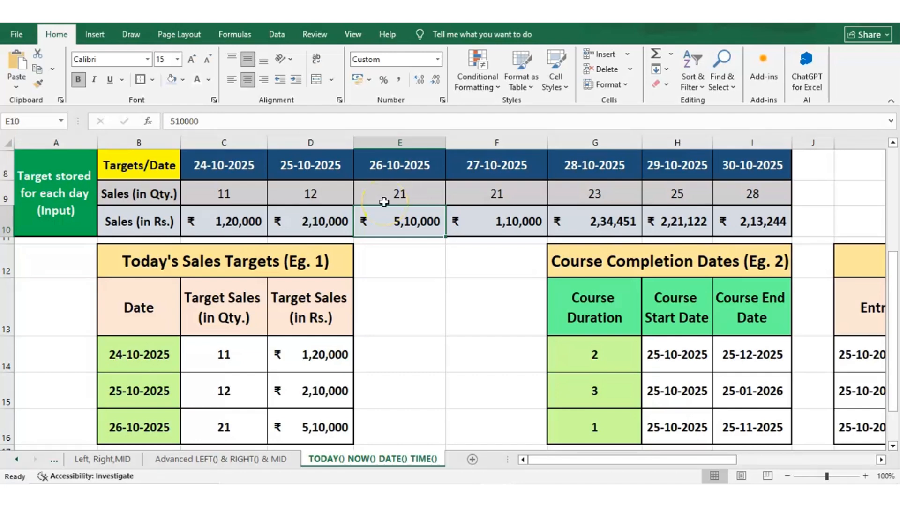
left_click(205, 427)
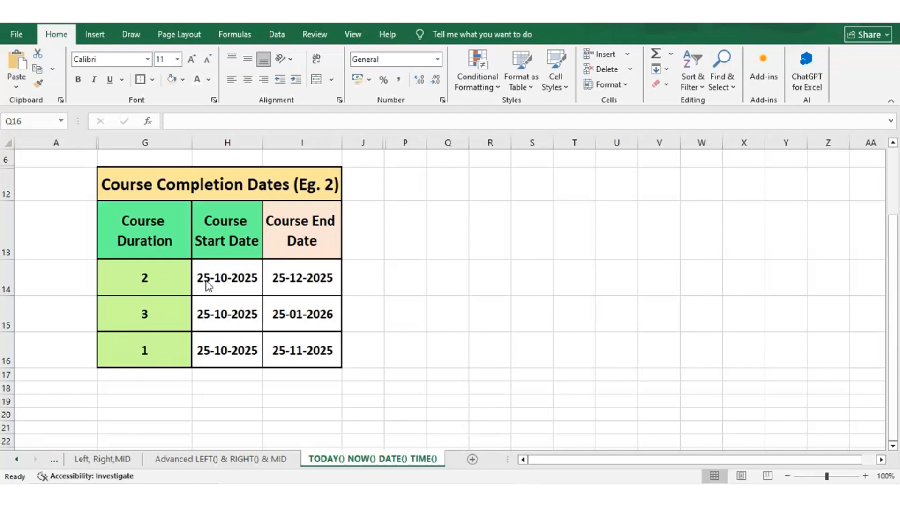
left_click(133, 285)
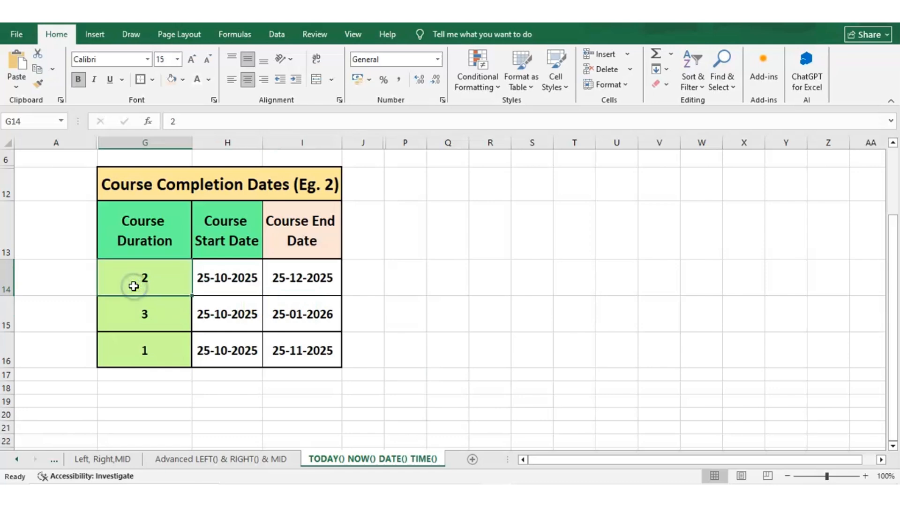
key("Right")
key("Right")
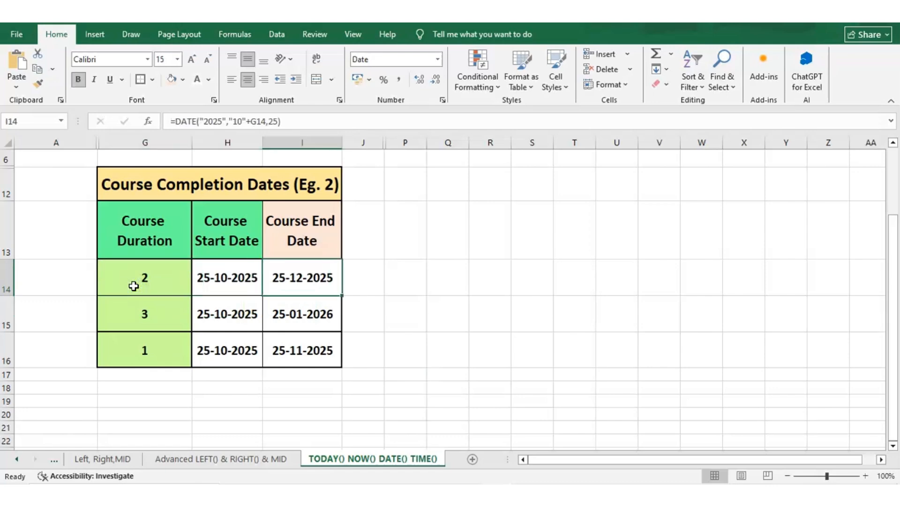
key("Left")
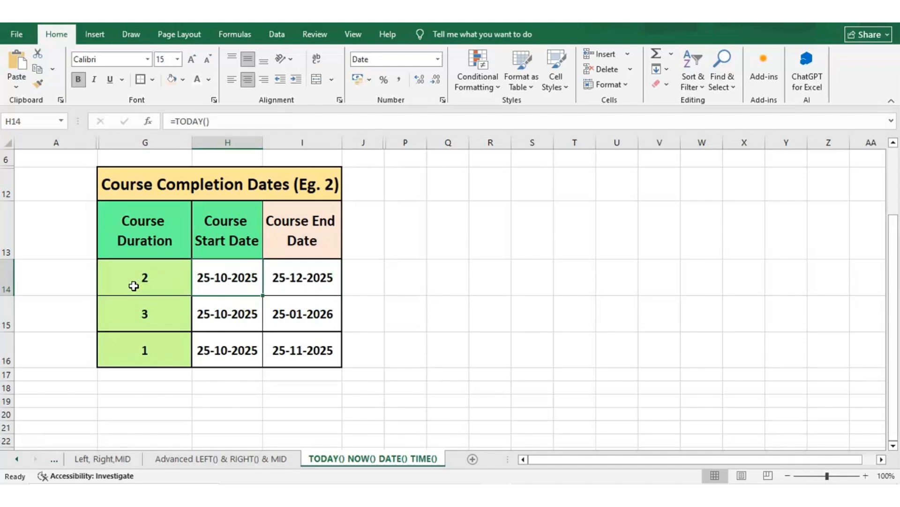
key("Right")
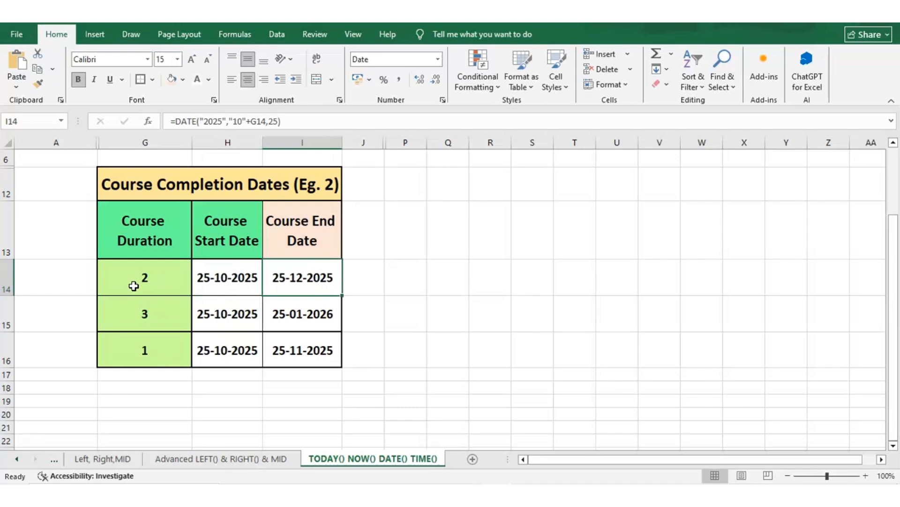
key("Left")
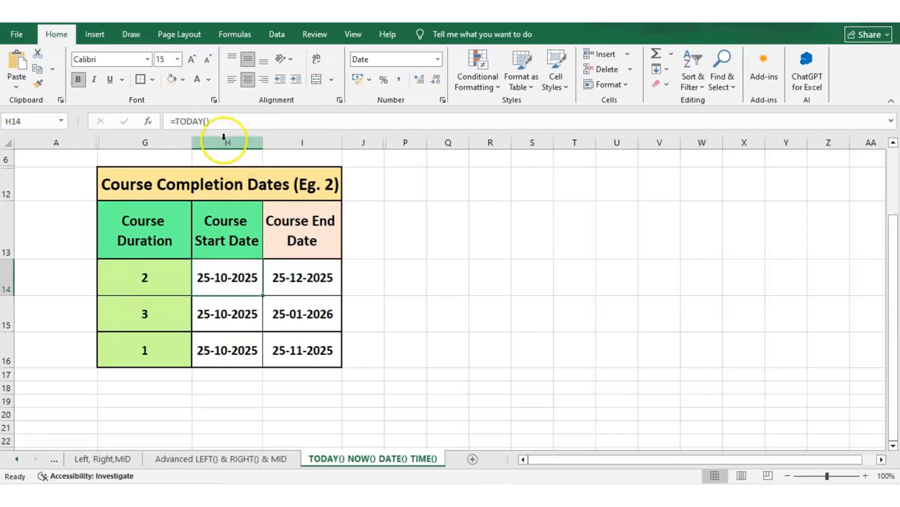
left_click(202, 120)
left_click_drag(202, 119, 281, 280)
key("Escape")
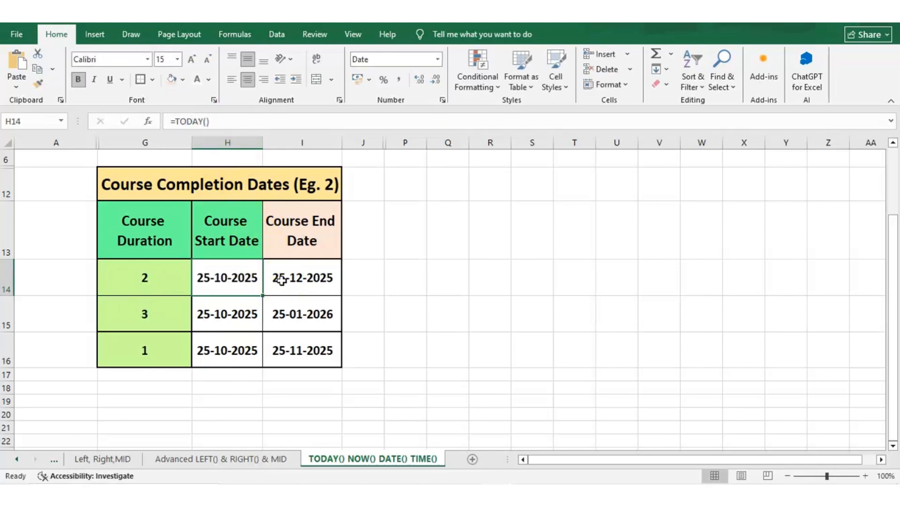
left_click(282, 280)
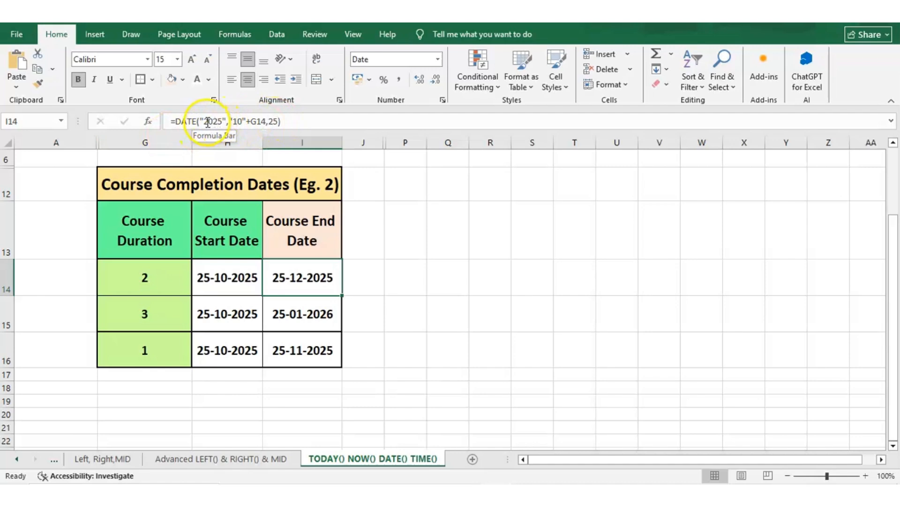
left_click_drag(205, 121, 222, 121)
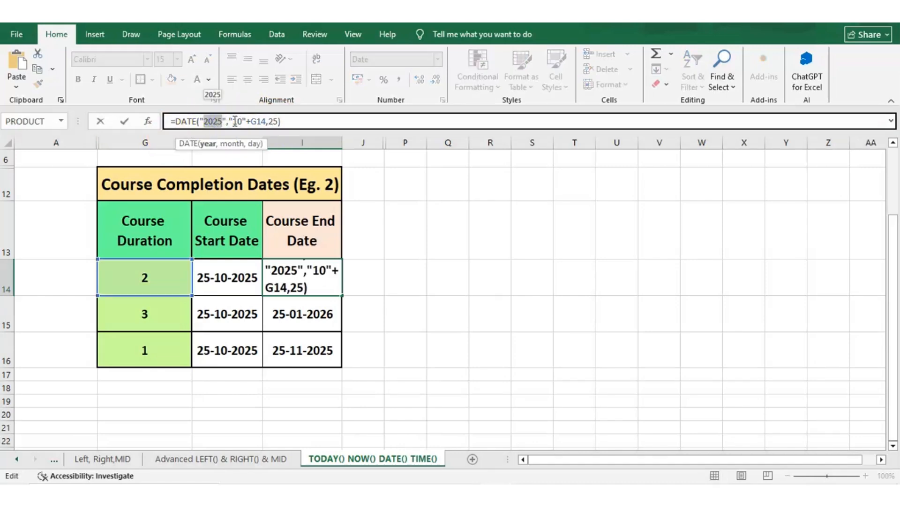
left_click(234, 121)
double_click(239, 121)
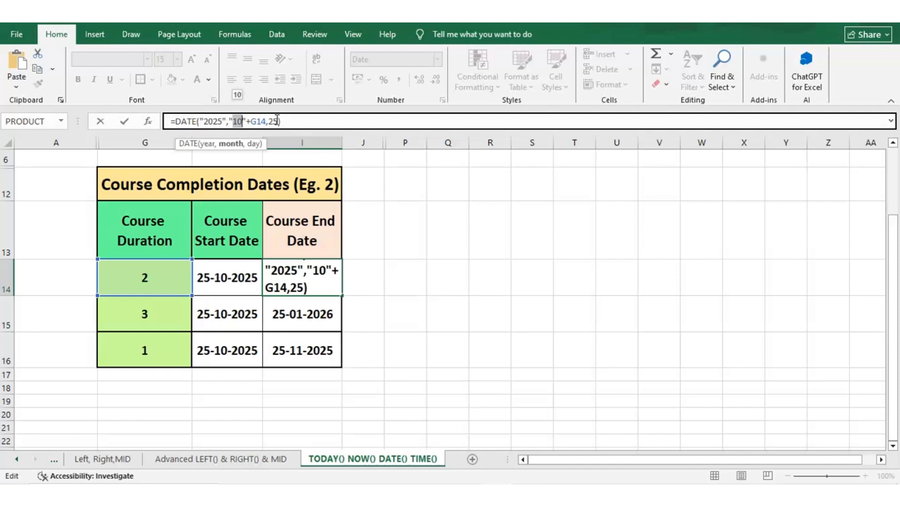
key("ctrl+Return")
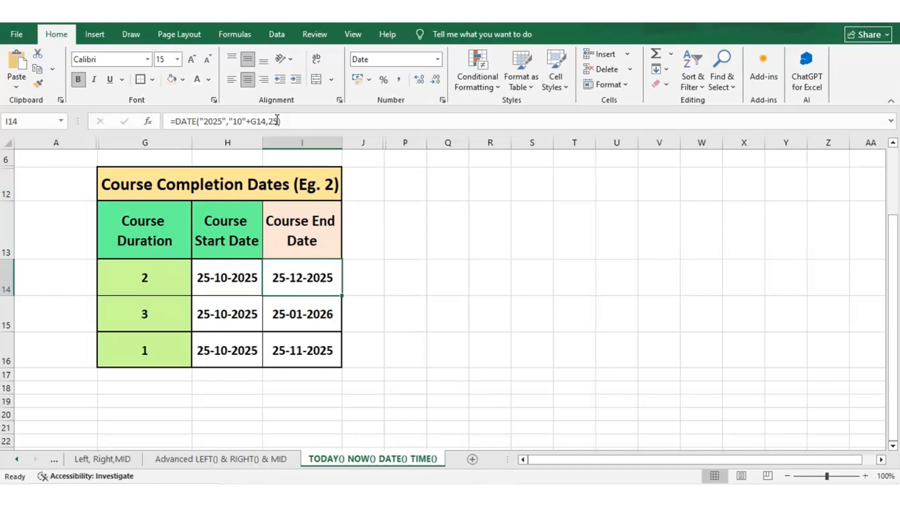
key("Left")
key("Down")
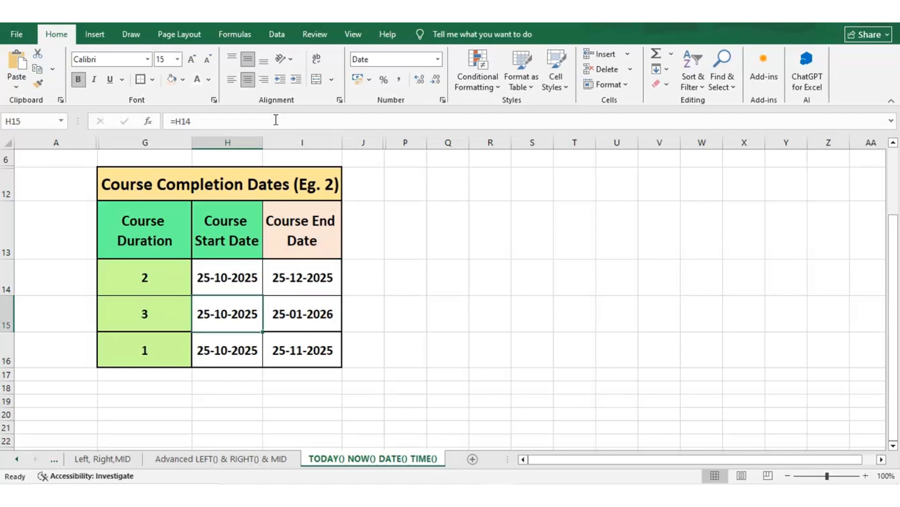
key("Right")
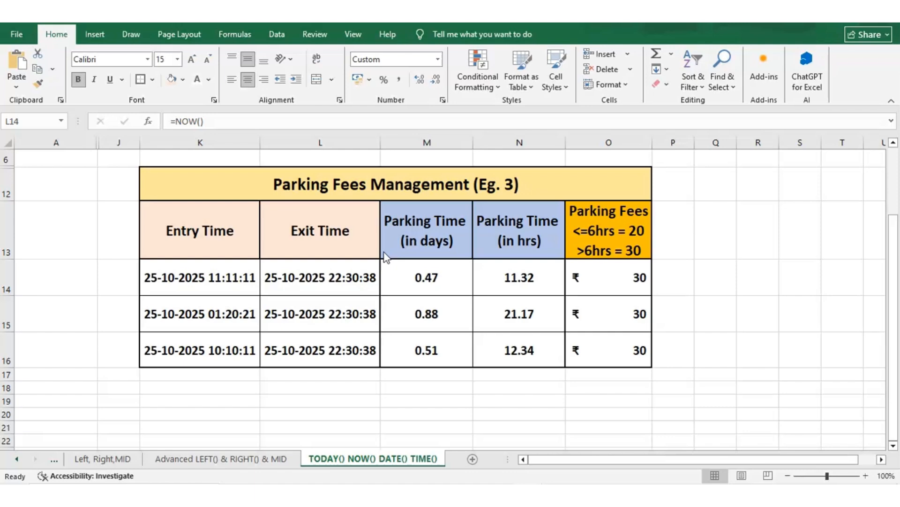
Review the parking entry, exit and duration cells, re-entering M14's =L14-K14 to refresh exit times to 22:35:06.
left_click(342, 275)
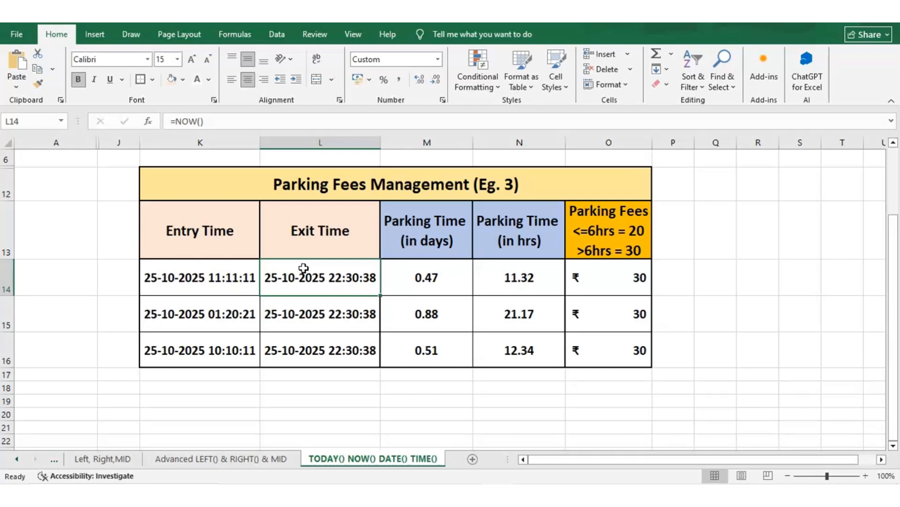
key("Left")
key("Up")
key("Down")
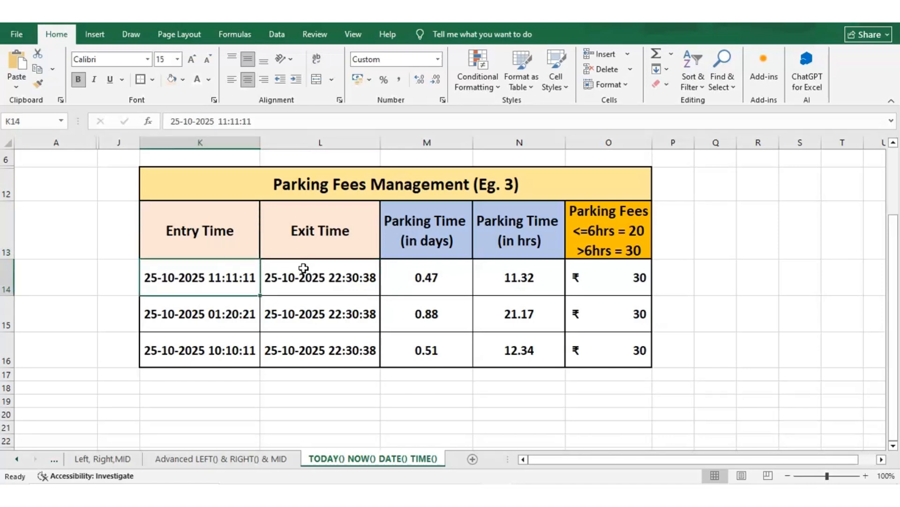
key("Right")
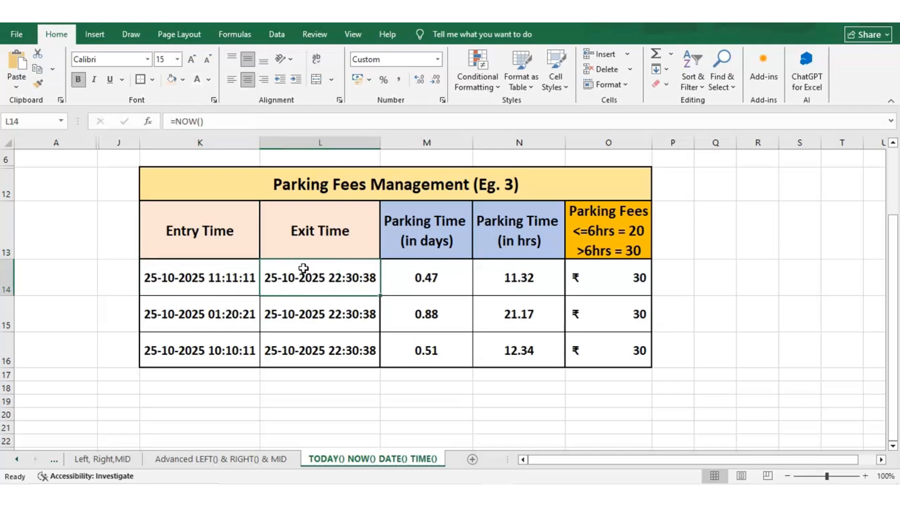
key("Right")
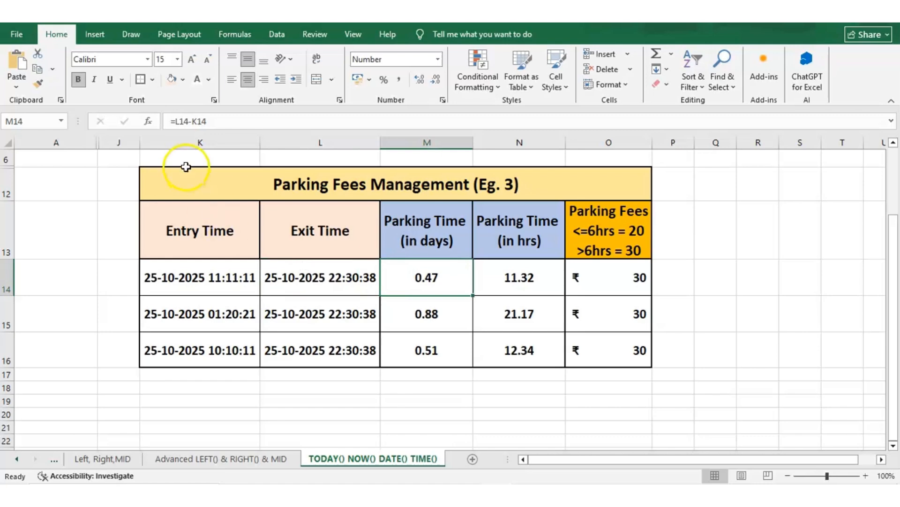
left_click(234, 126)
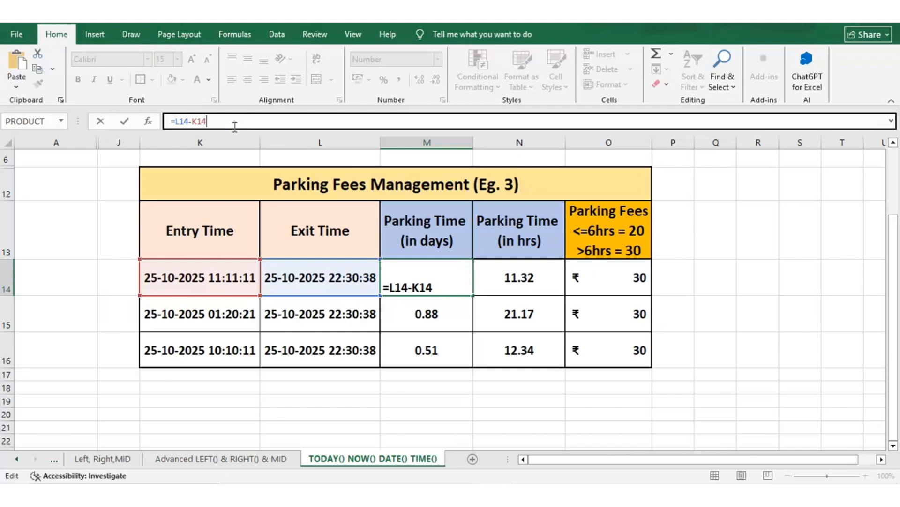
key("Return")
key("Up")
key("Right")
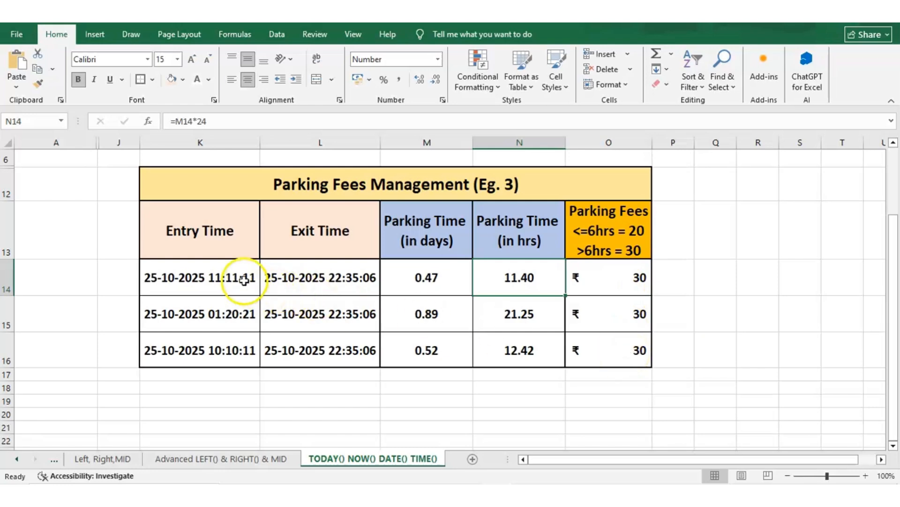
double_click(219, 277)
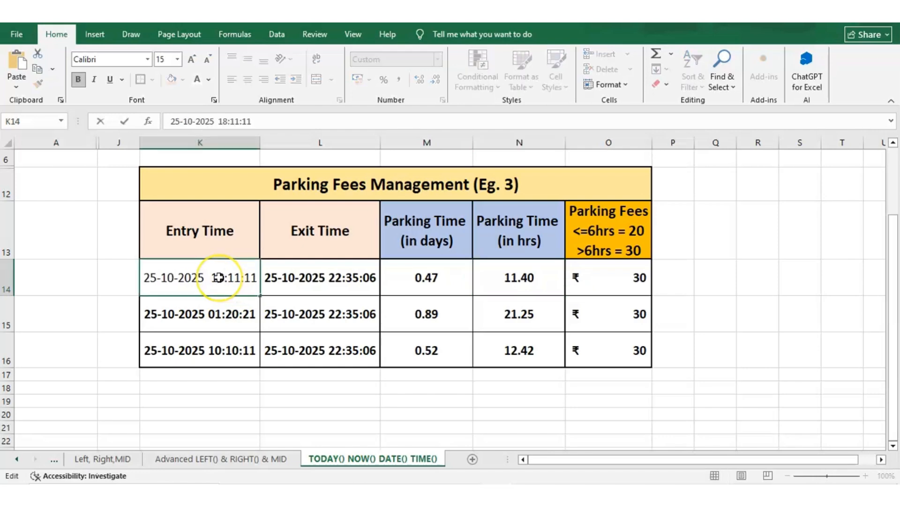
key("Return")
left_click(219, 277)
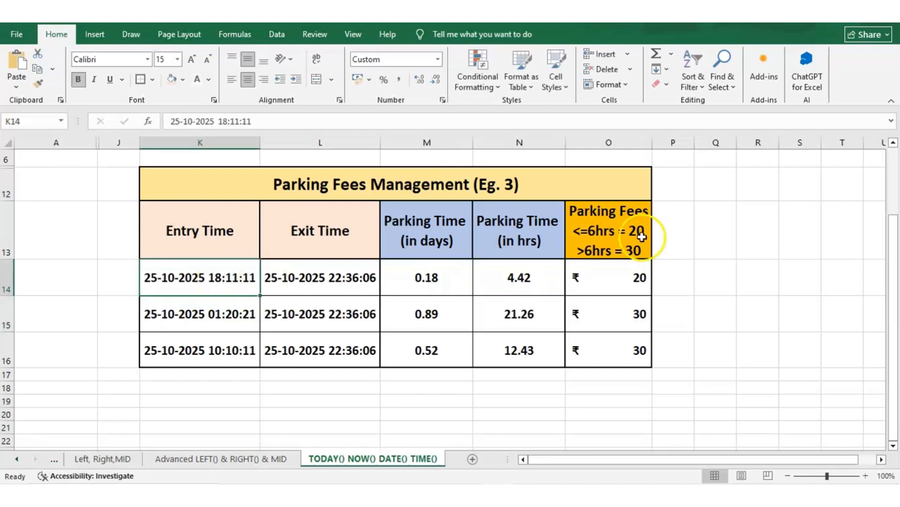